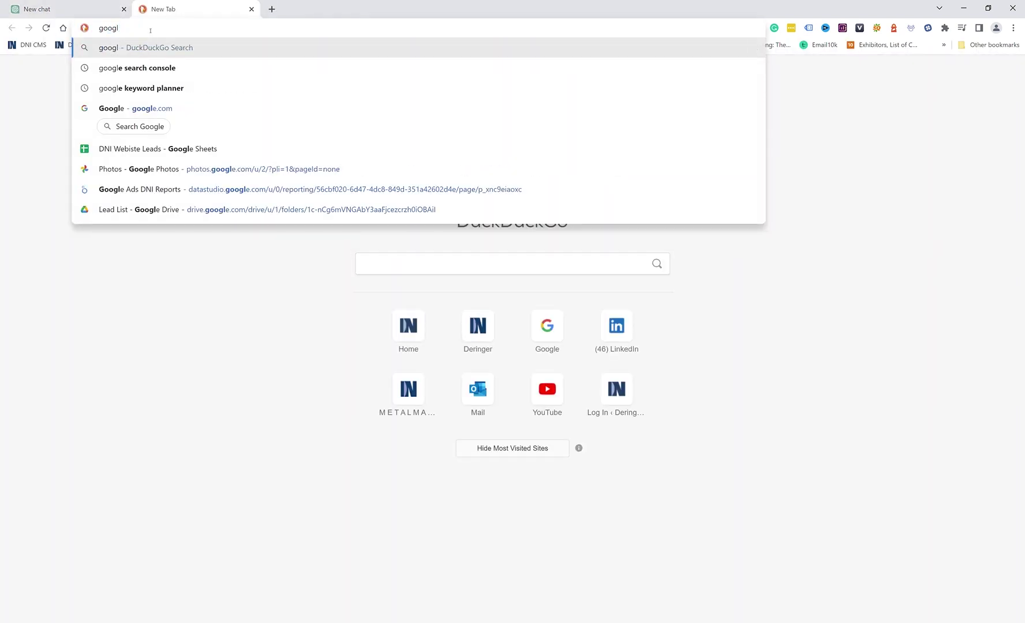
# Search DuckDuckGo for 'google keyword planner' and open the Google Ads Keyword Planner result.
pyautogui.write('e+ ke')
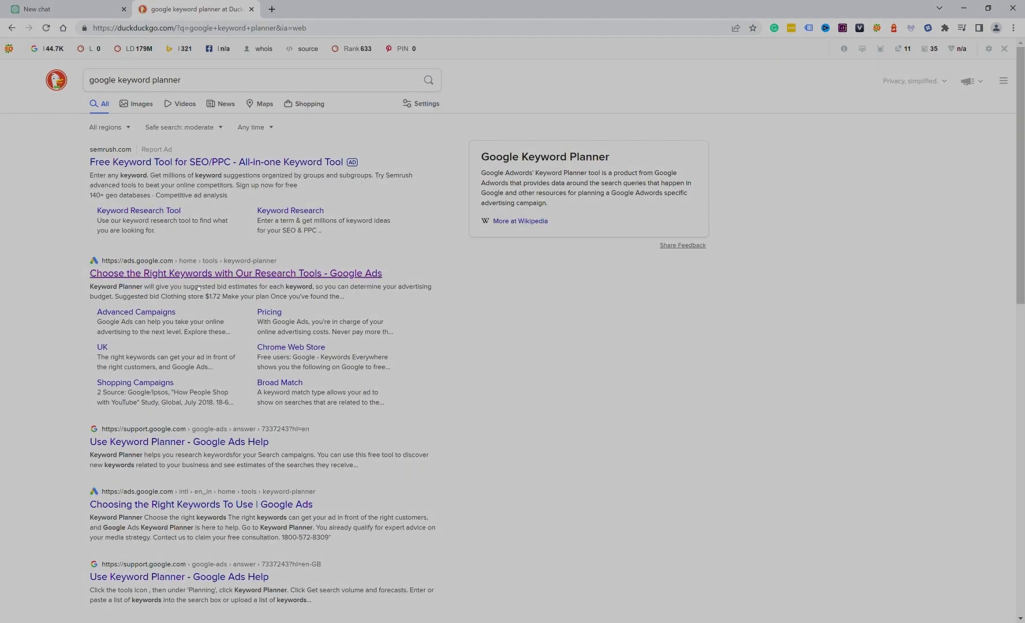
pyautogui.click(198, 286)
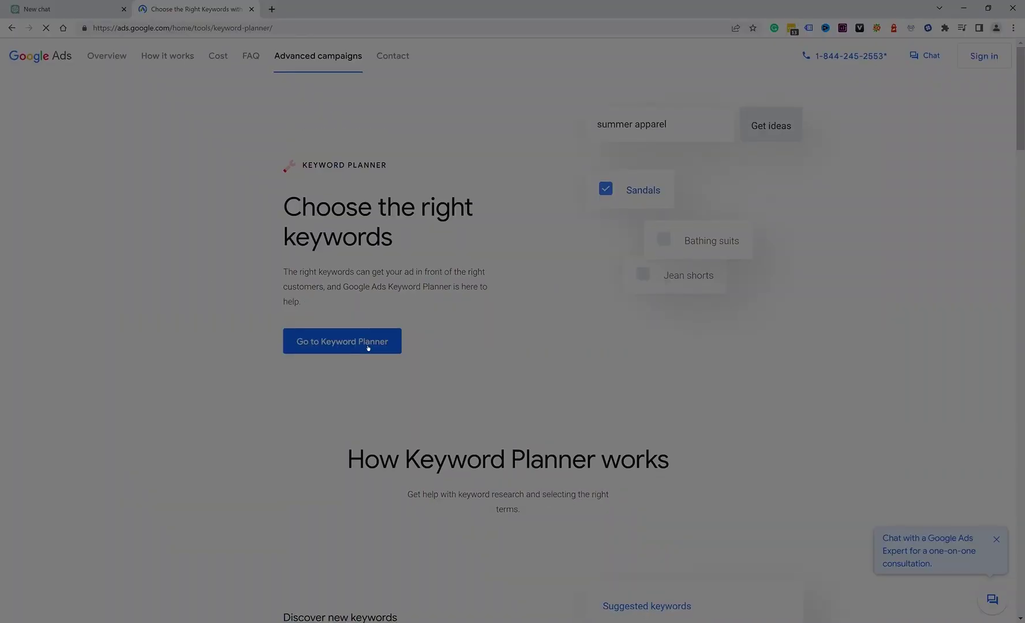
# Go into the Keyword Planner tool and choose Discover new keywords.
pyautogui.click(368, 348)
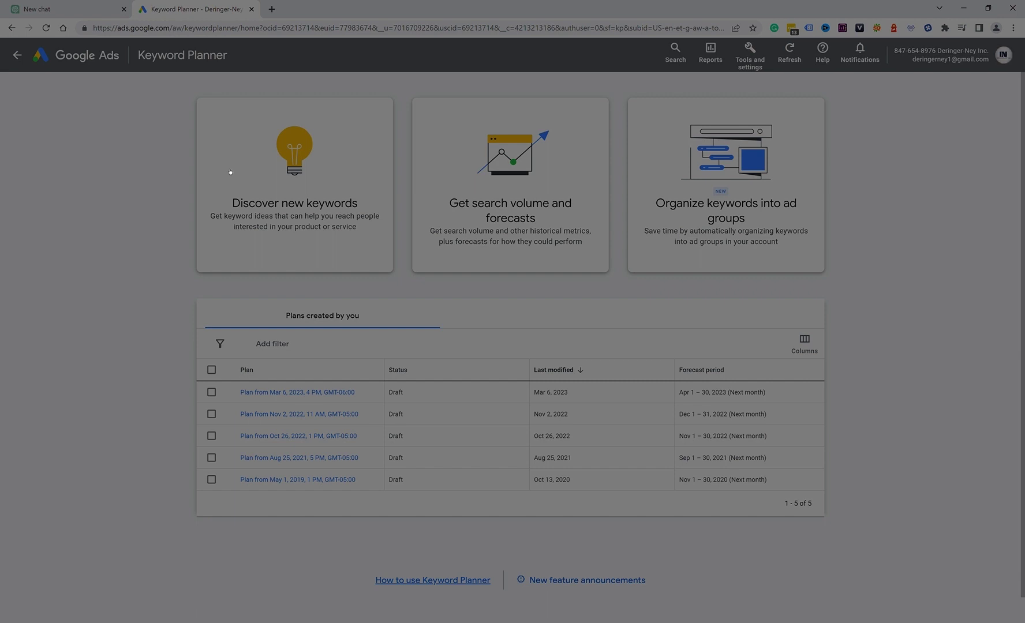
pyautogui.click(289, 181)
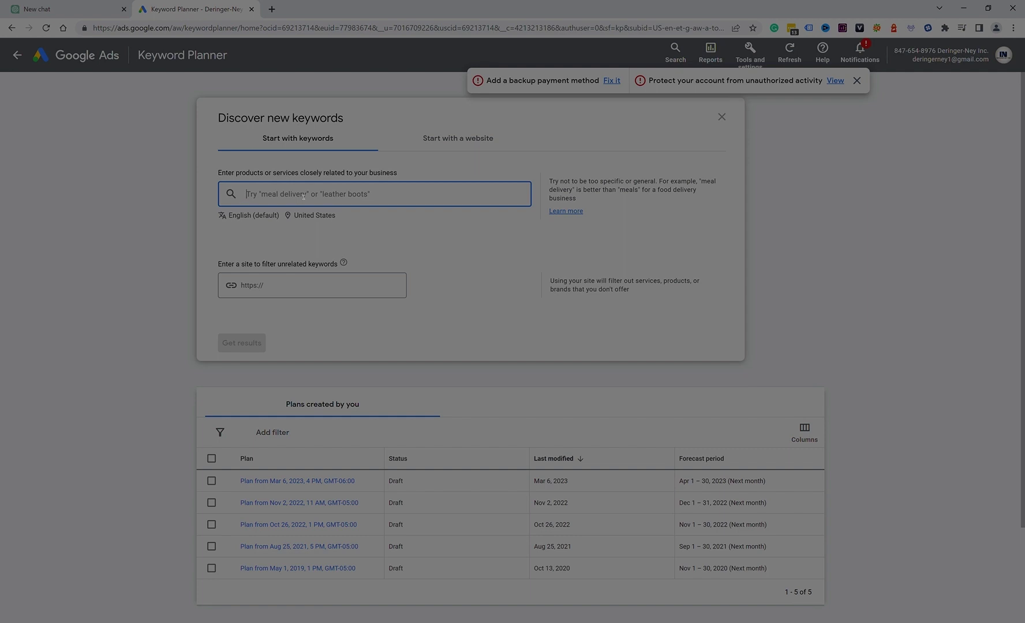
# Enter 'tractors' as the seed keyword and get its 1,165 keyword ideas.
pyautogui.write('tractors')
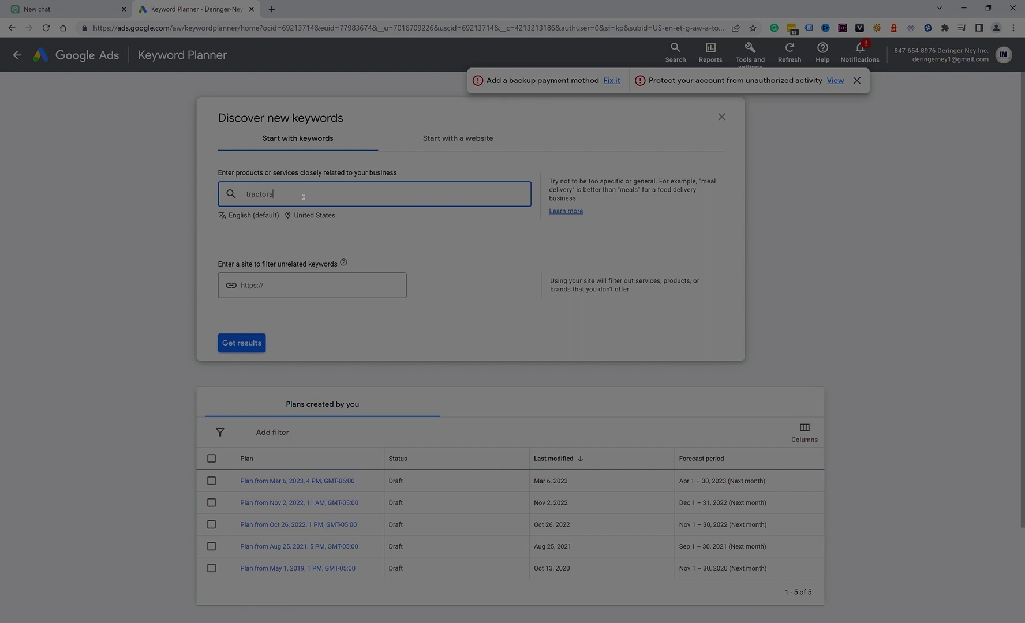
pyautogui.press('Return')
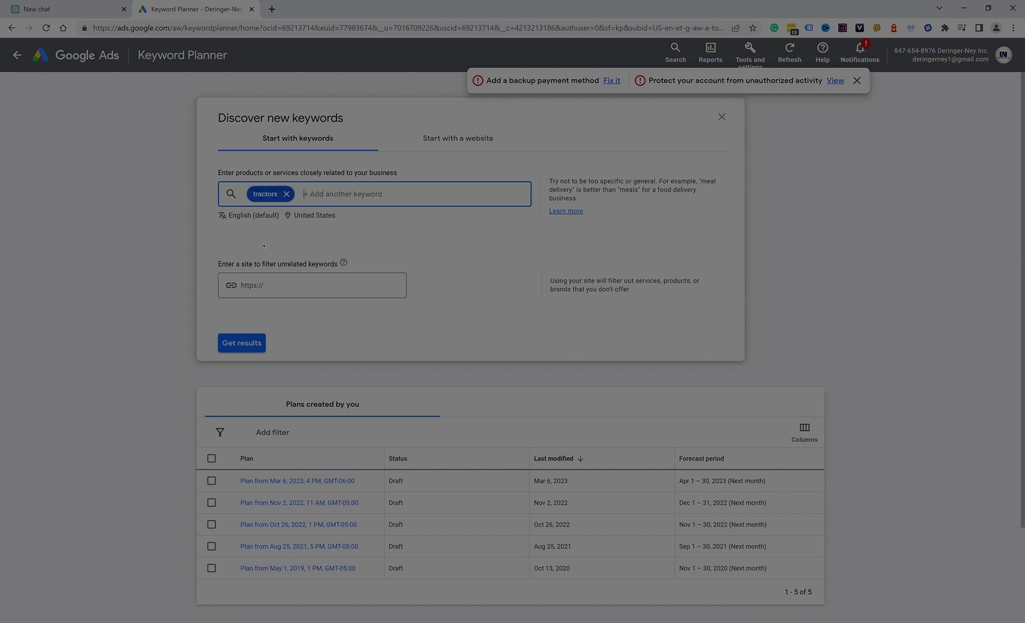
pyautogui.click(260, 347)
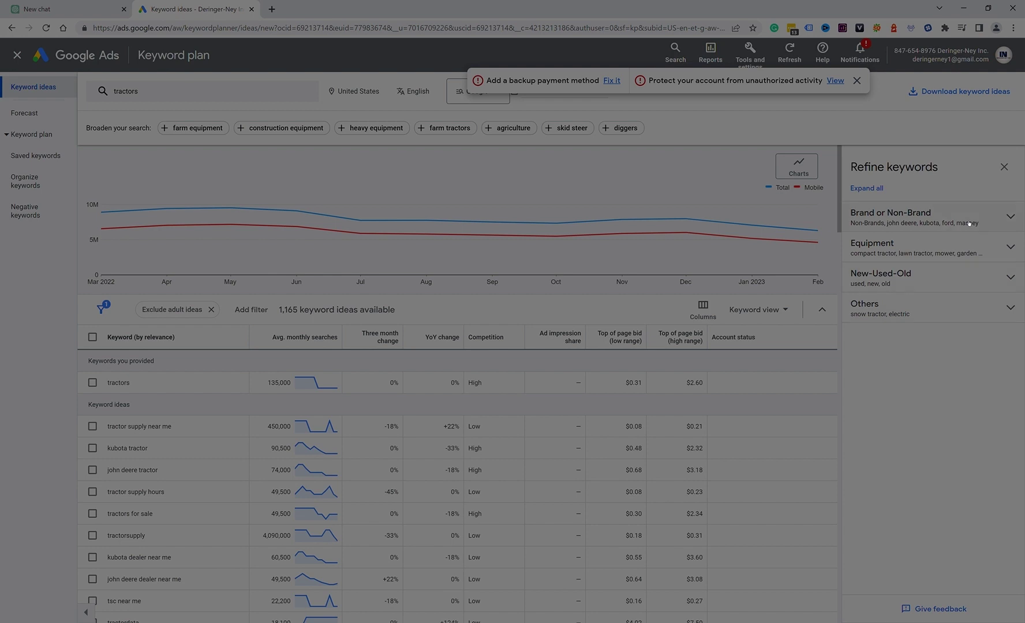
pyautogui.scroll(-2, 197, 411)
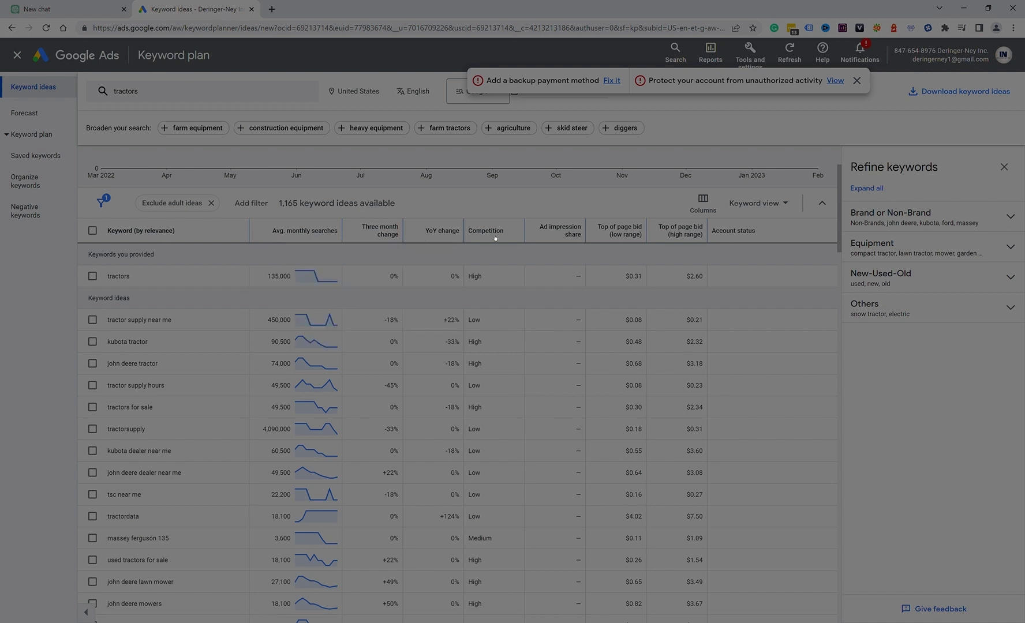
# Add 'farm equipment' and 'lawn mowing' as seeds beside tractors, refreshing to 2,615 ideas.
pyautogui.click(179, 93)
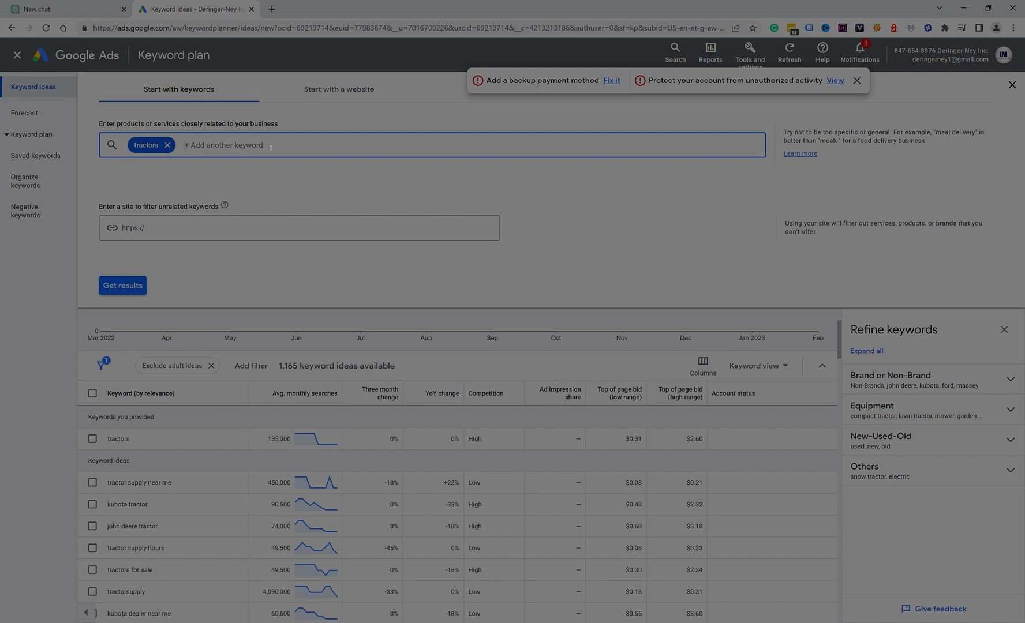
pyautogui.write('farm equipment an')
pyautogui.press('Return')
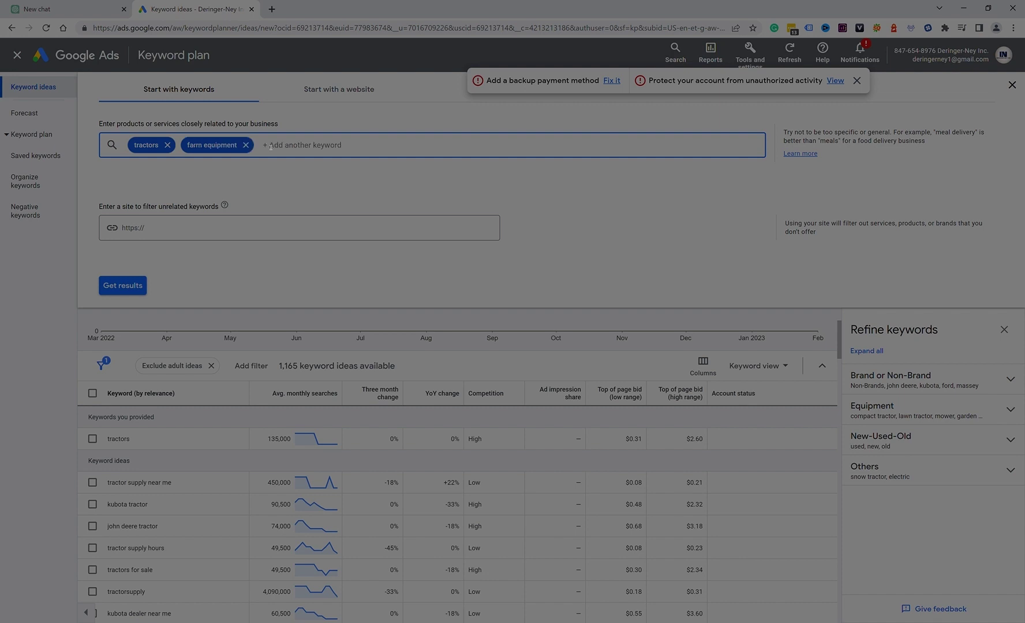
pyautogui.write('lawn mowing')
pyautogui.press('Return')
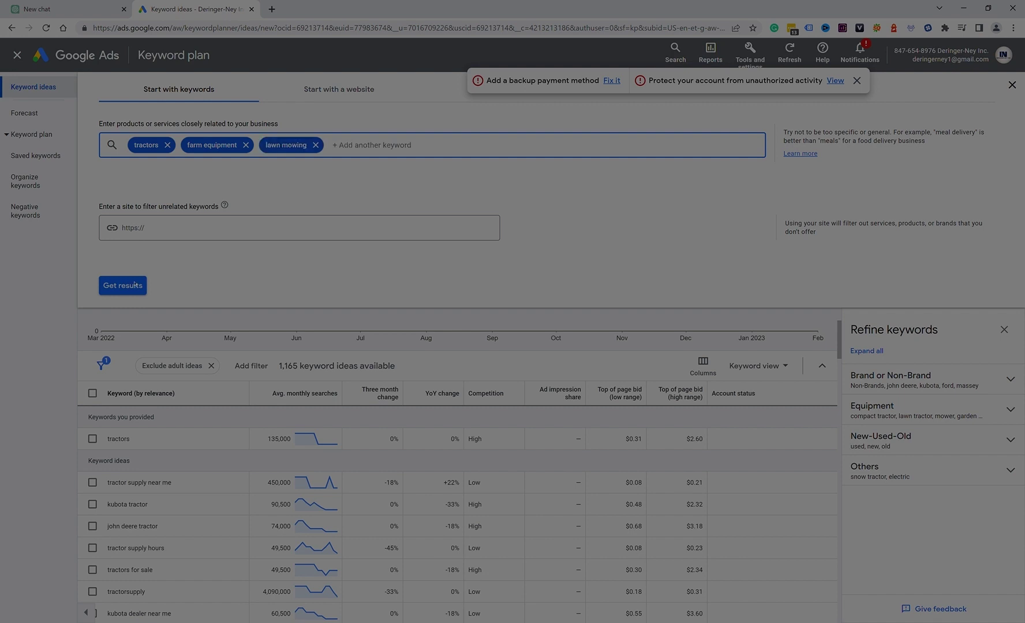
pyautogui.click(134, 285)
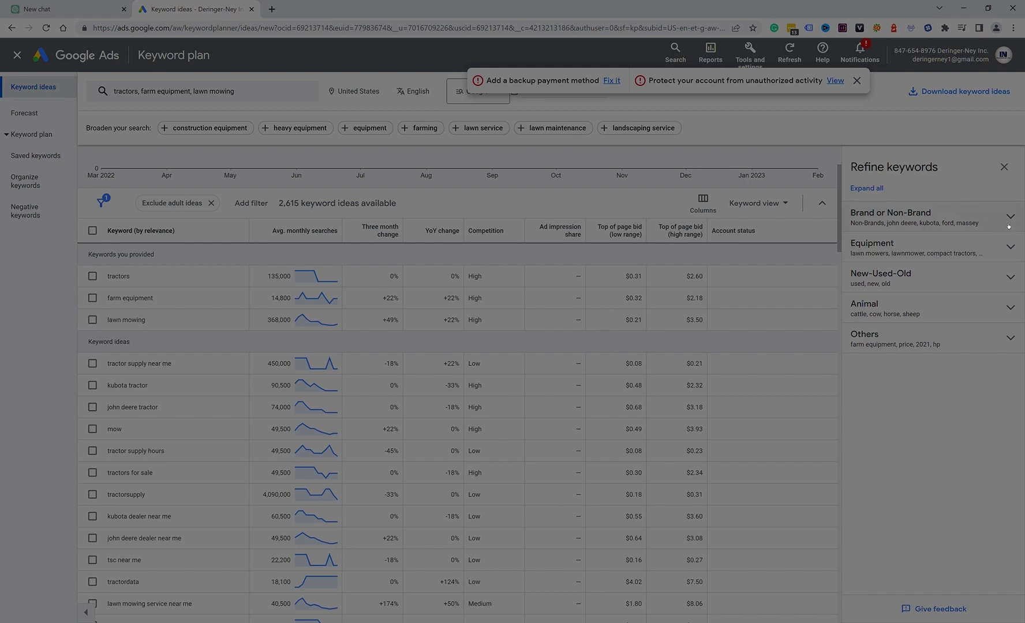
pyautogui.click(1008, 226)
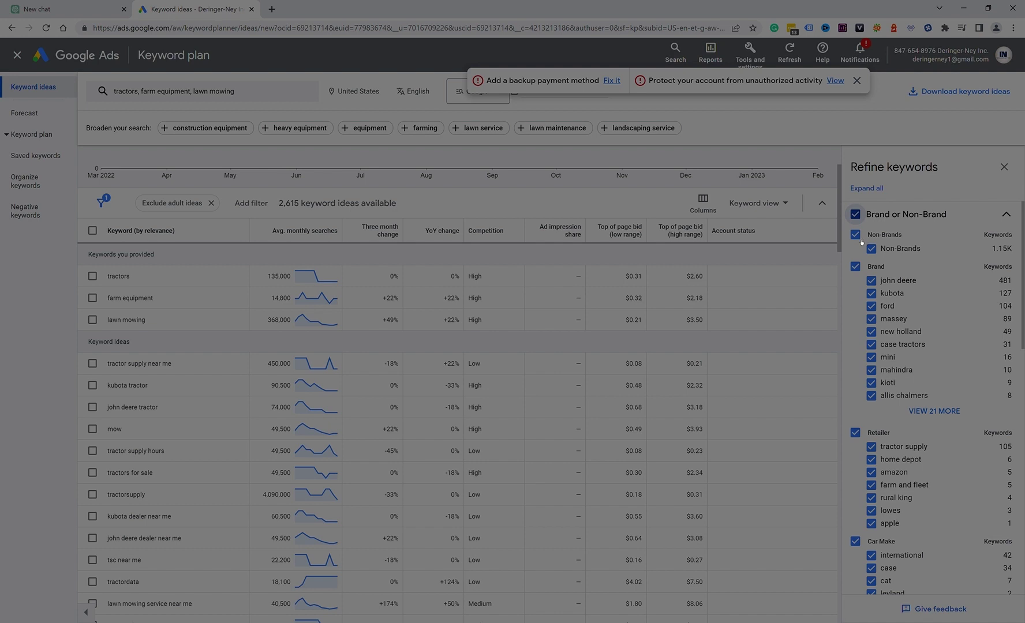
# Uncheck the Brand and Retailer refinement groups, narrowing the ideas to 1,494 of 2,615.
pyautogui.click(855, 235)
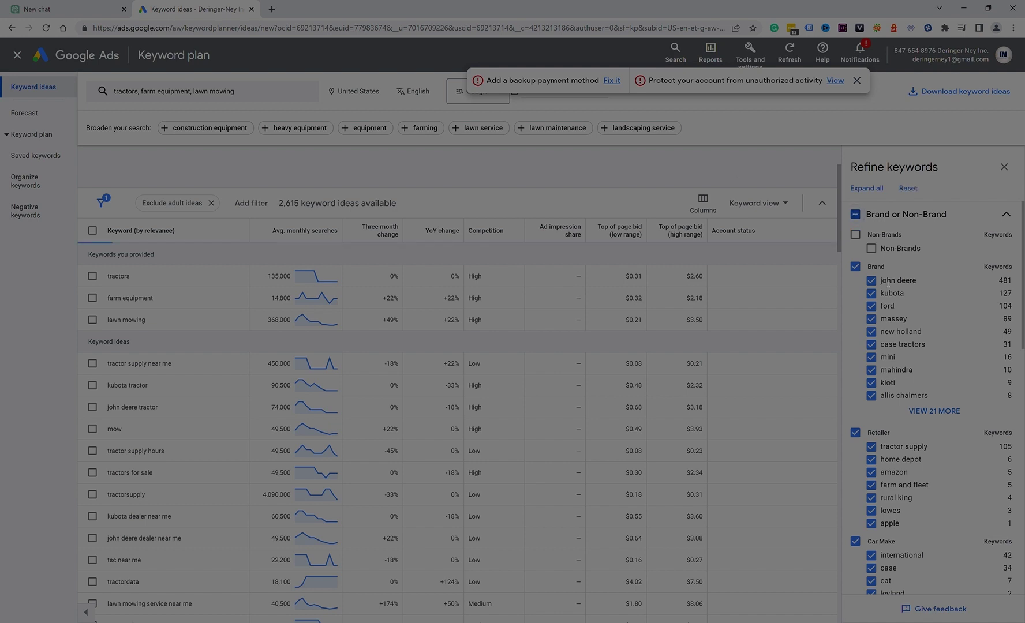
pyautogui.click(855, 266)
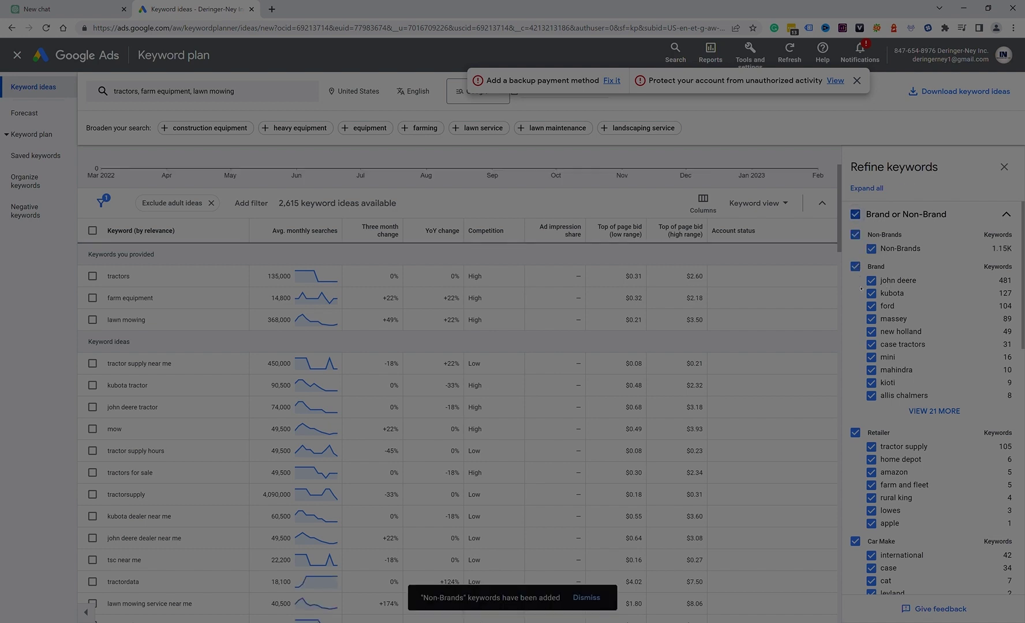
pyautogui.click(855, 433)
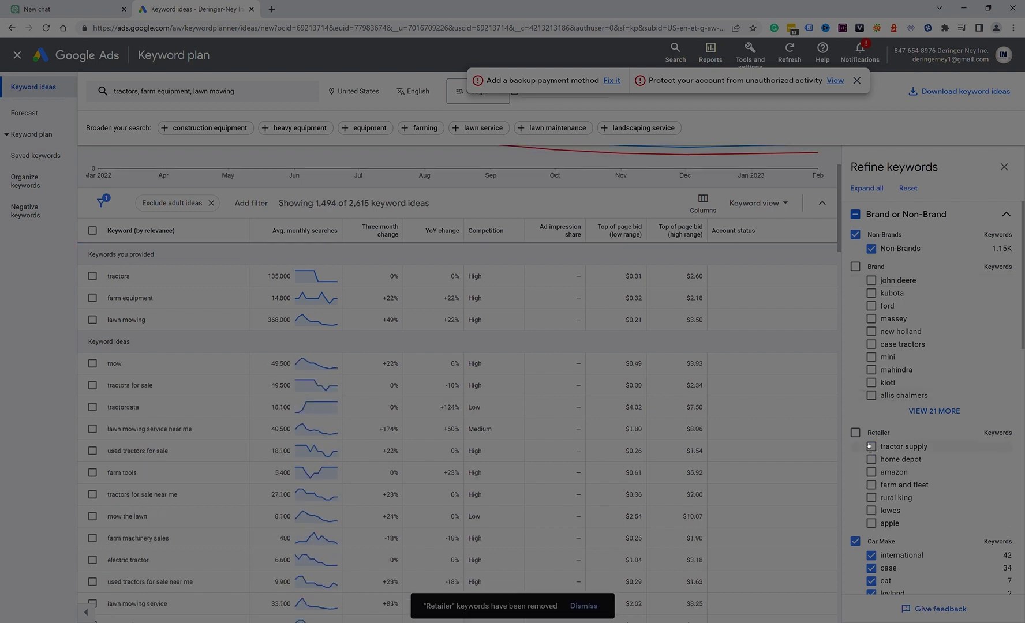
pyautogui.scroll(-3, 864, 446)
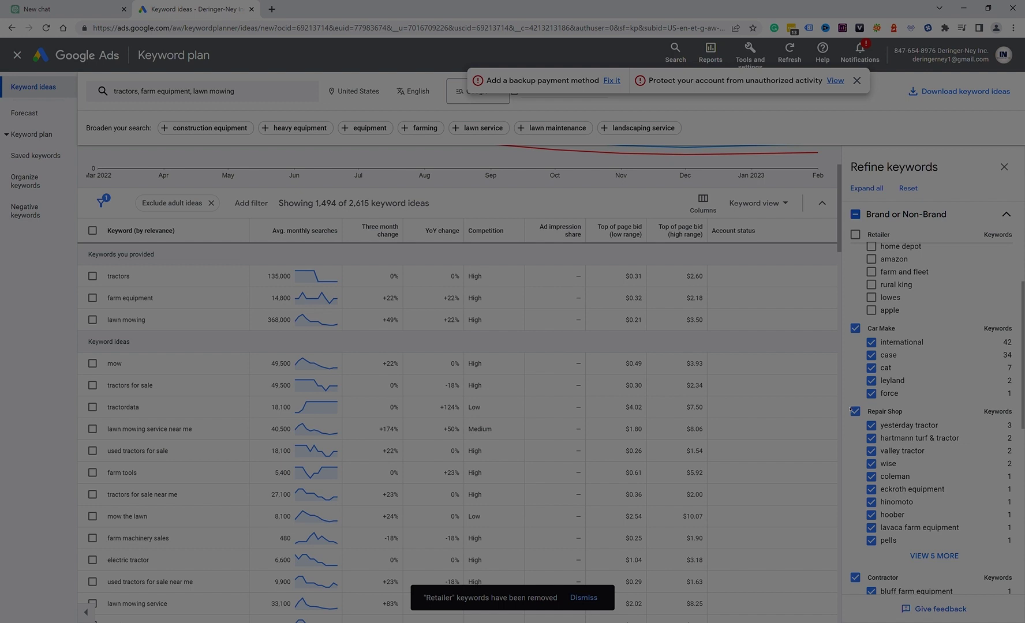
pyautogui.click(55, 10)
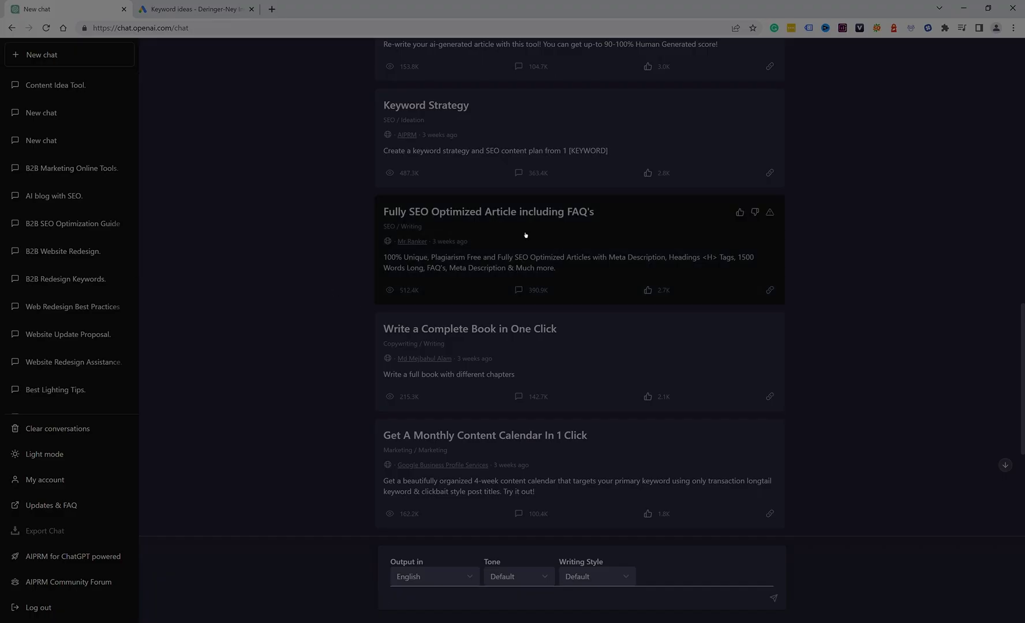
# Run the AIPRM Keyword Strategy prompt for 'tractor' and select 'Compact Tractor' in the table.
pyautogui.scroll(14, 860, 204)
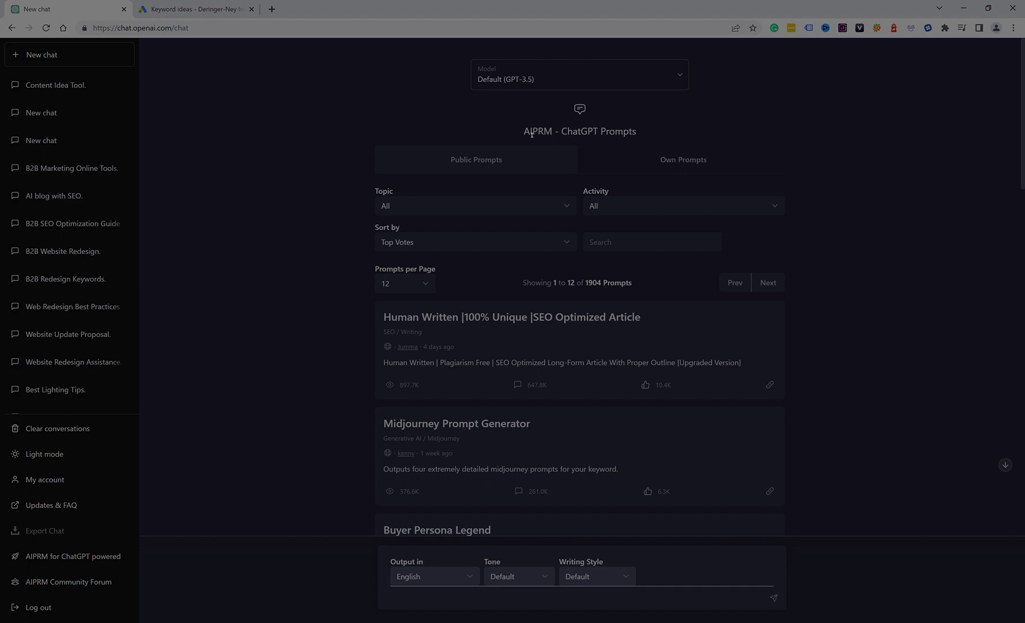
pyautogui.moveTo(531, 134); pyautogui.dragTo(570, 138)
pyautogui.scroll(-20, 591, 168)
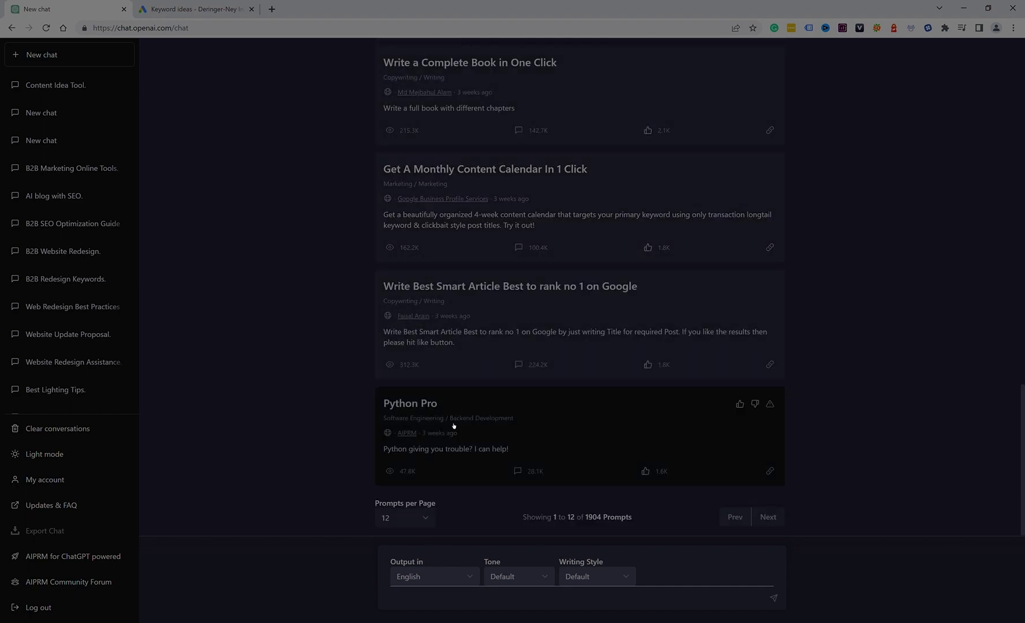
pyautogui.scroll(5, 537, 337)
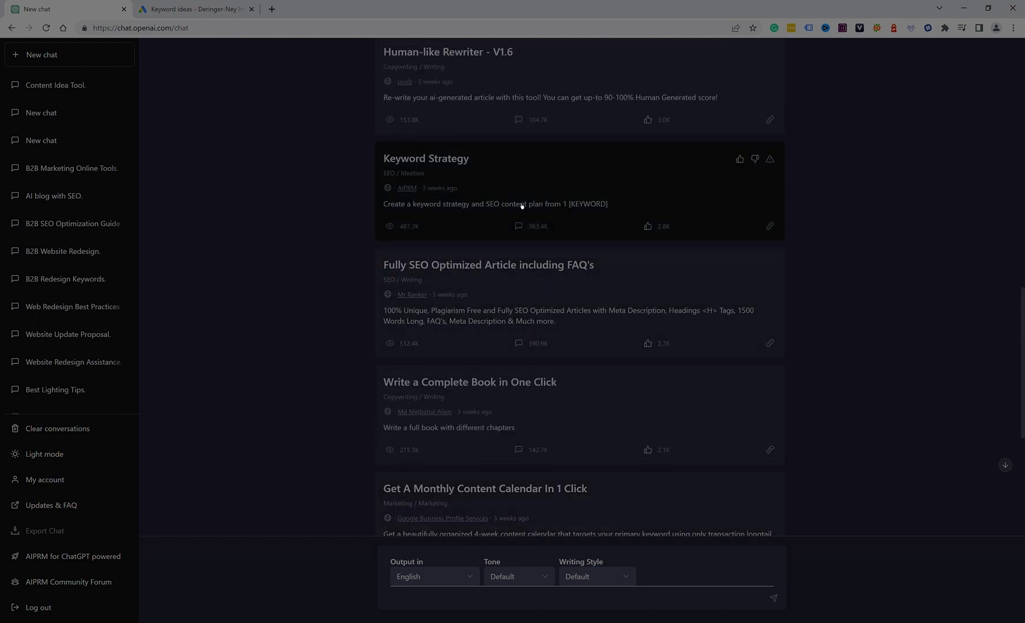
pyautogui.click(493, 214)
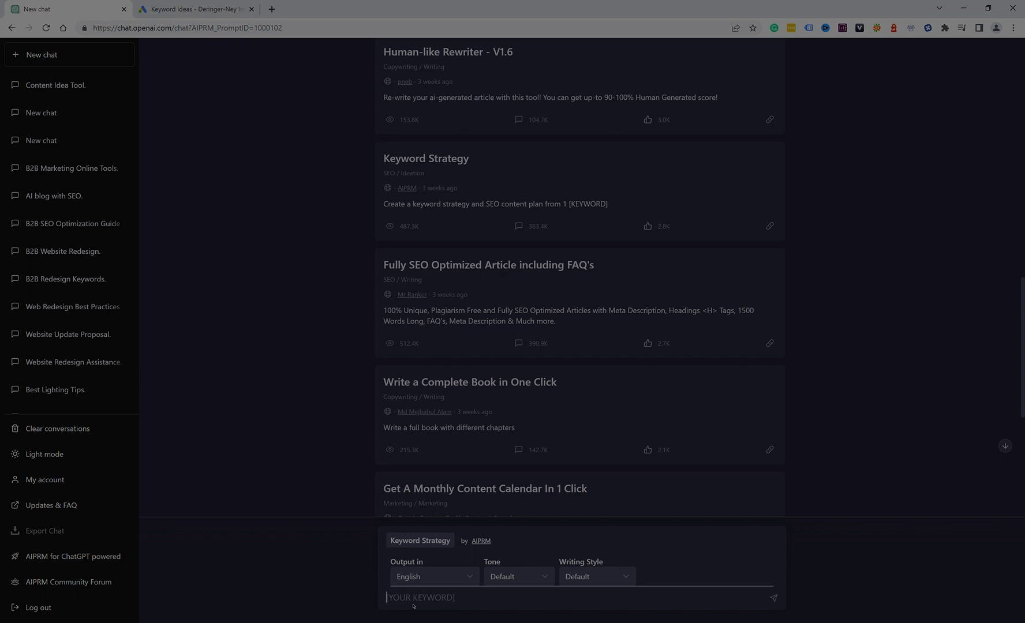
pyautogui.write('tractor')
pyautogui.press('Return')
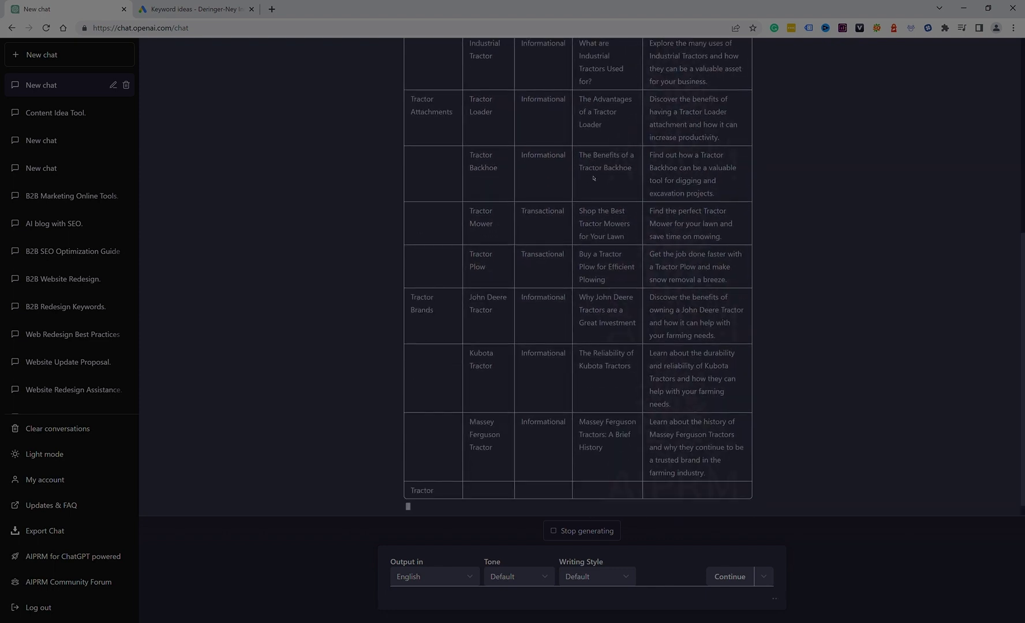
pyautogui.scroll(10, 513, 183)
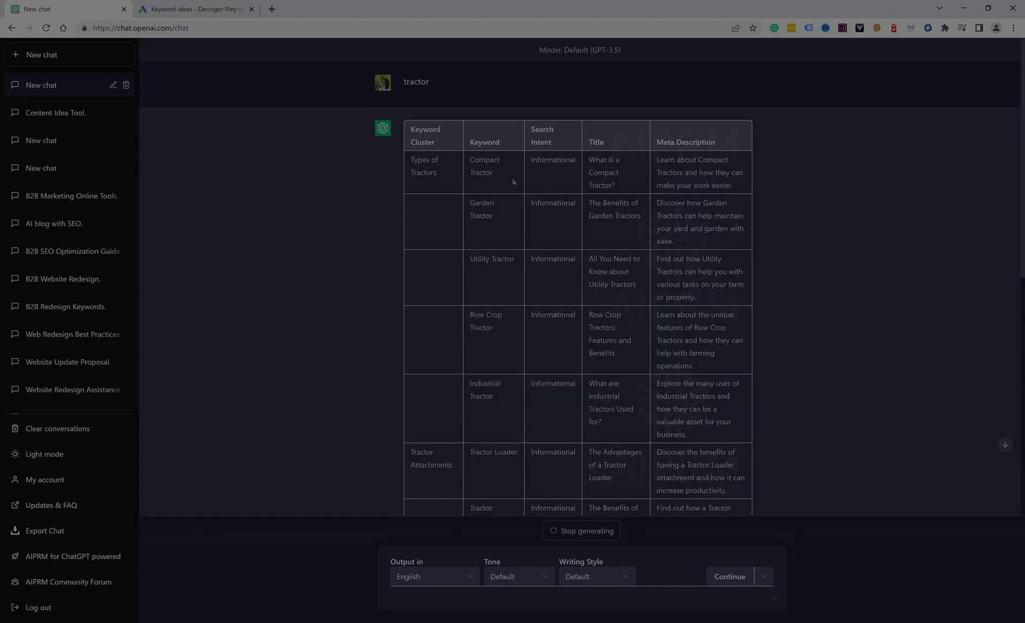
pyautogui.moveTo(470, 162); pyautogui.dragTo(501, 173)
pyautogui.hotkey('ctrl', 'c')
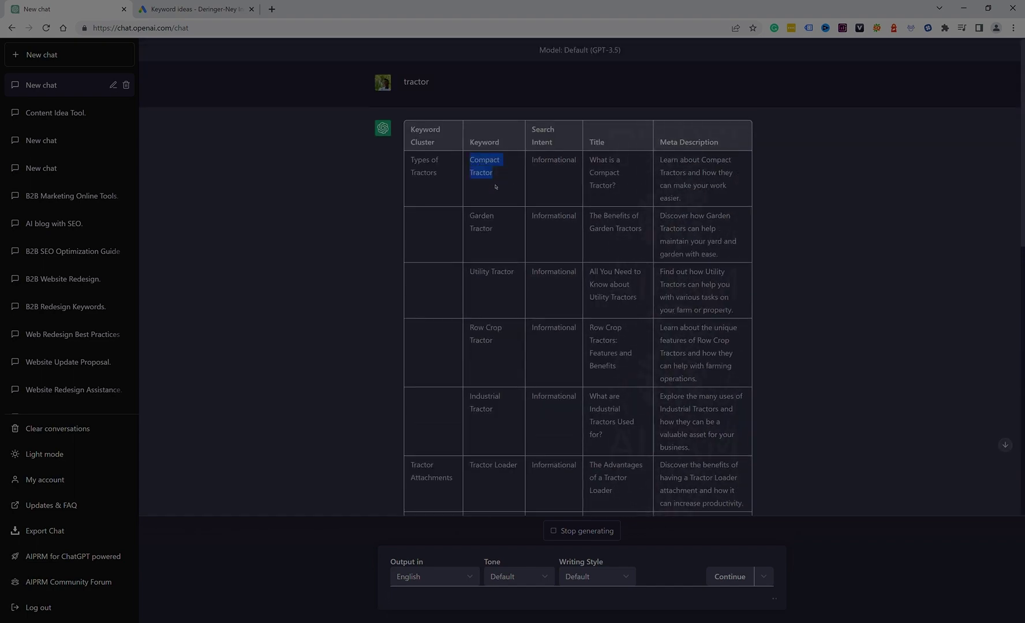
# Replace the Keyword Planner seeds with 'Compact Tractor' and get its keyword ideas.
pyautogui.click(199, 9)
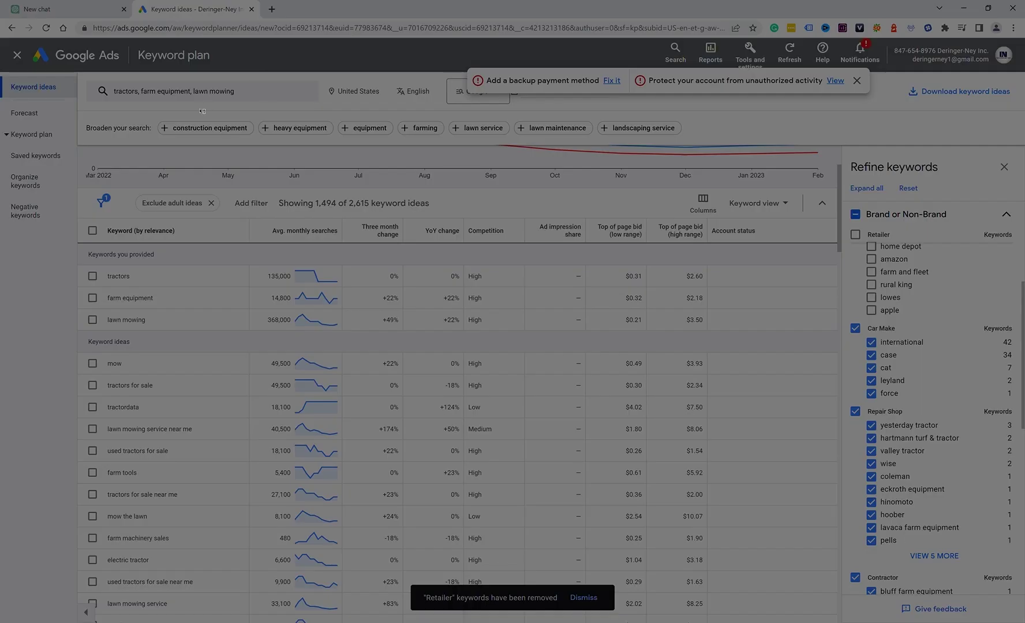
pyautogui.click(206, 96)
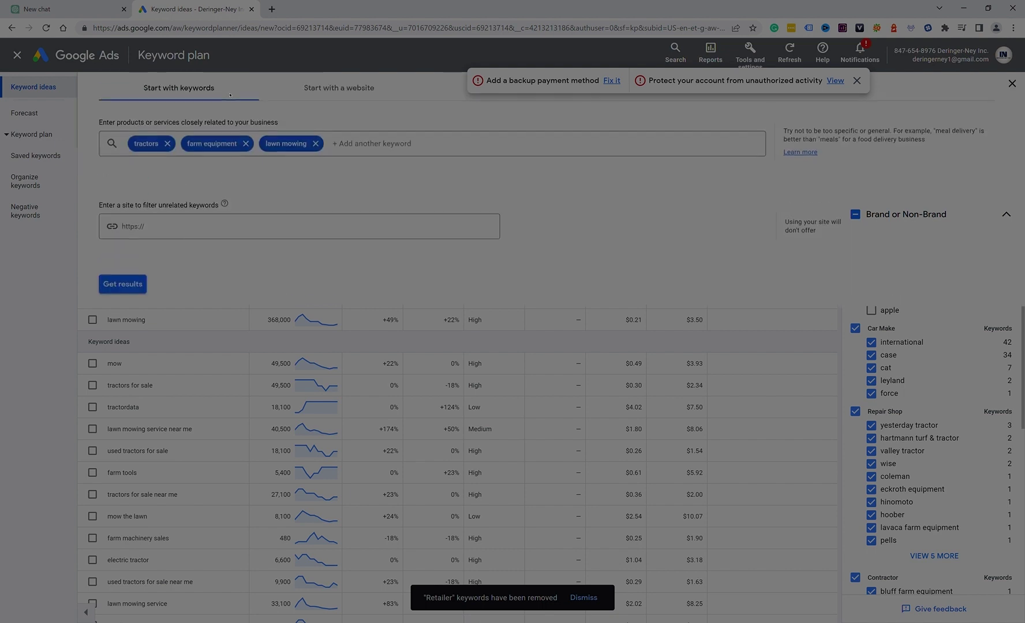
pyautogui.click(246, 145)
pyautogui.press('BackSpace')
pyautogui.press('BackSpace')
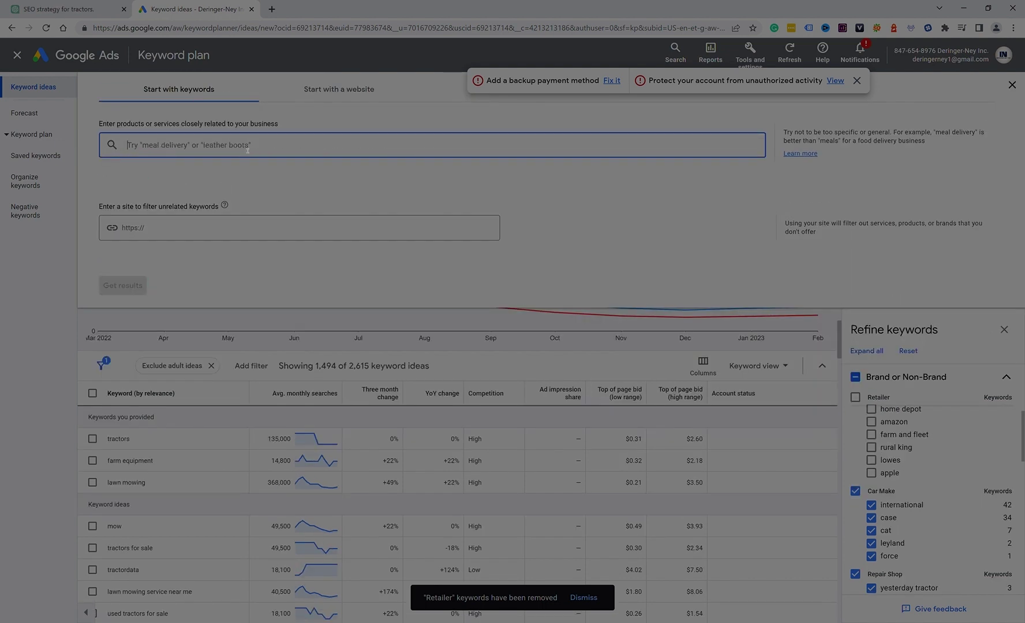
pyautogui.hotkey('ctrl', 'v')
pyautogui.click(127, 285)
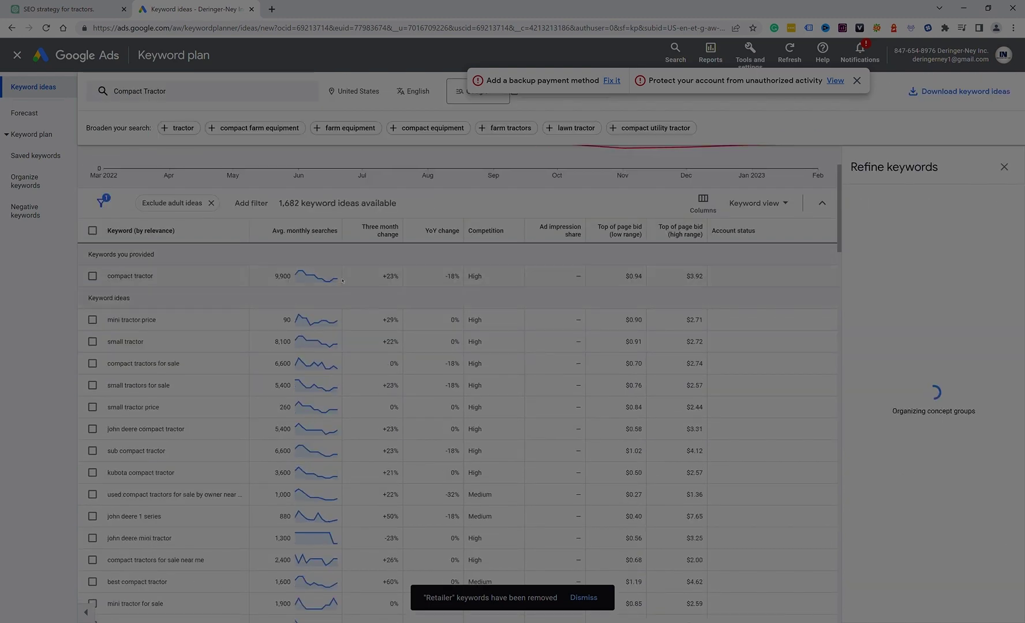
# Sort the Compact Tractor ideas by competition and return to the ChatGPT strategy table.
pyautogui.doubleClick(474, 275)
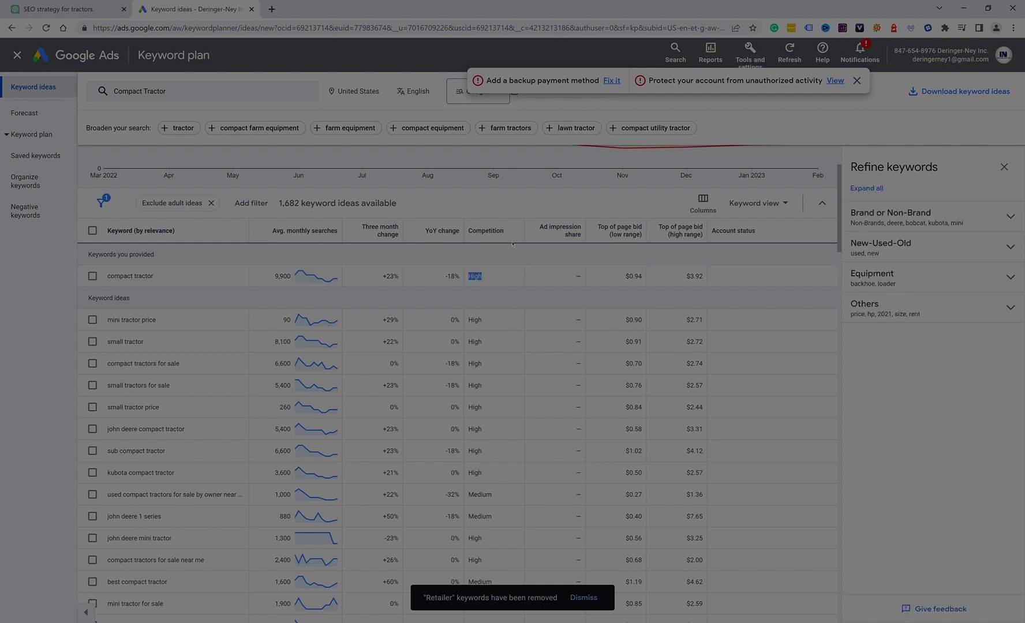
pyautogui.click(488, 242)
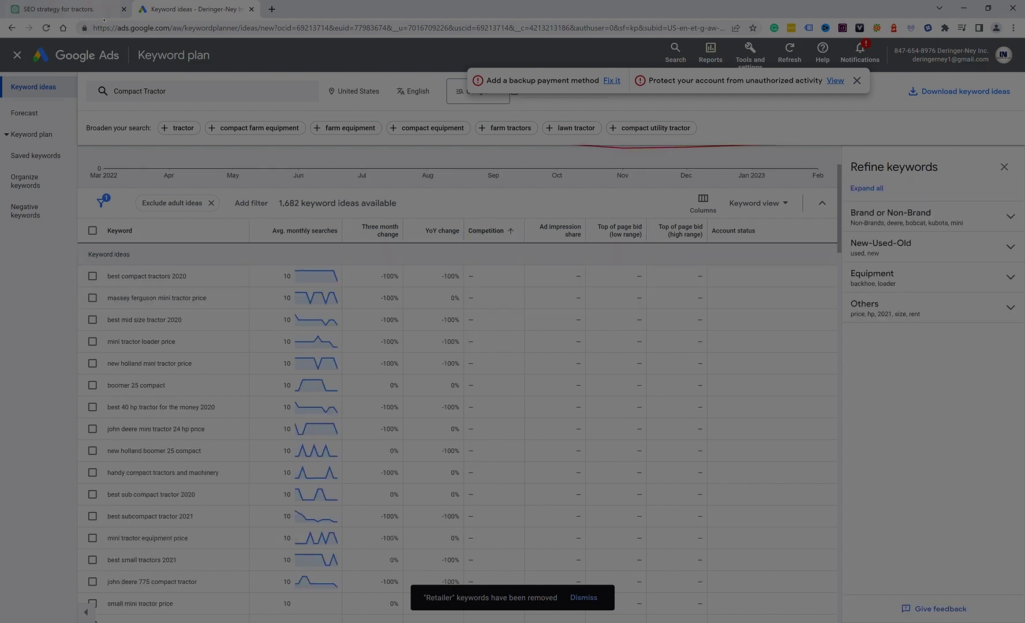
pyautogui.hotkey('ctrl', 'Tab')
pyautogui.scroll(-10, 552, 383)
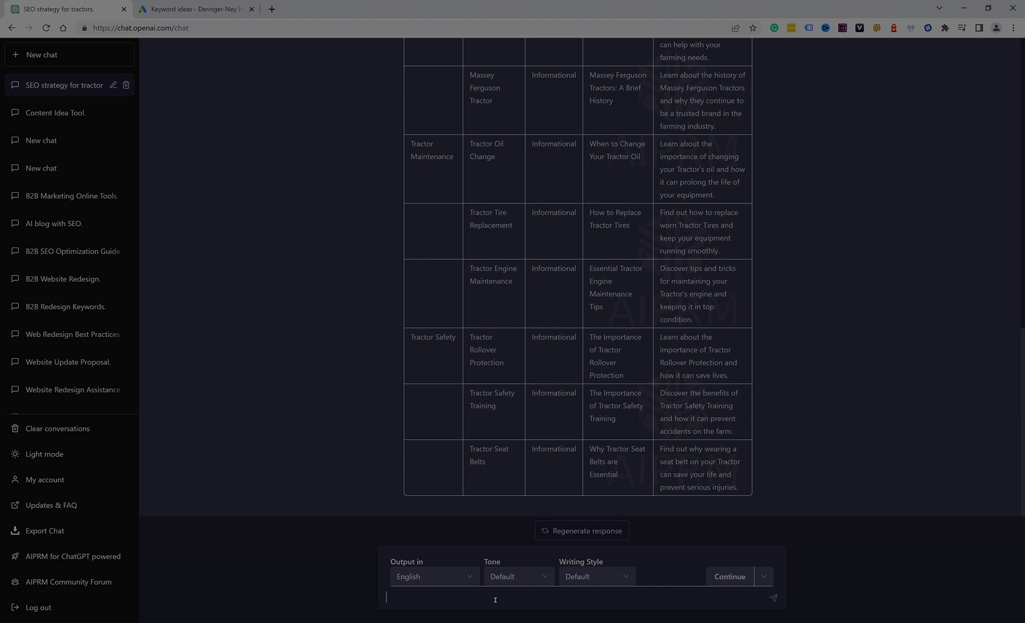
# Ask 'give me long tail keywords for the keyword tractor' and receive 18 long-tail keywords.
pyautogui.scroll(10, 481, 394)
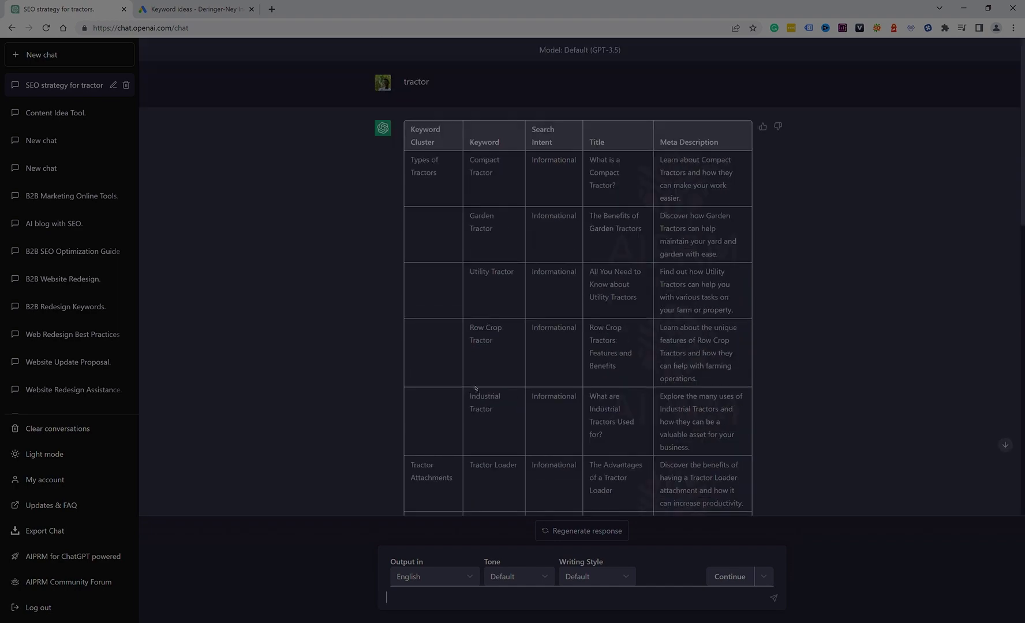
pyautogui.scroll(-7, 476, 388)
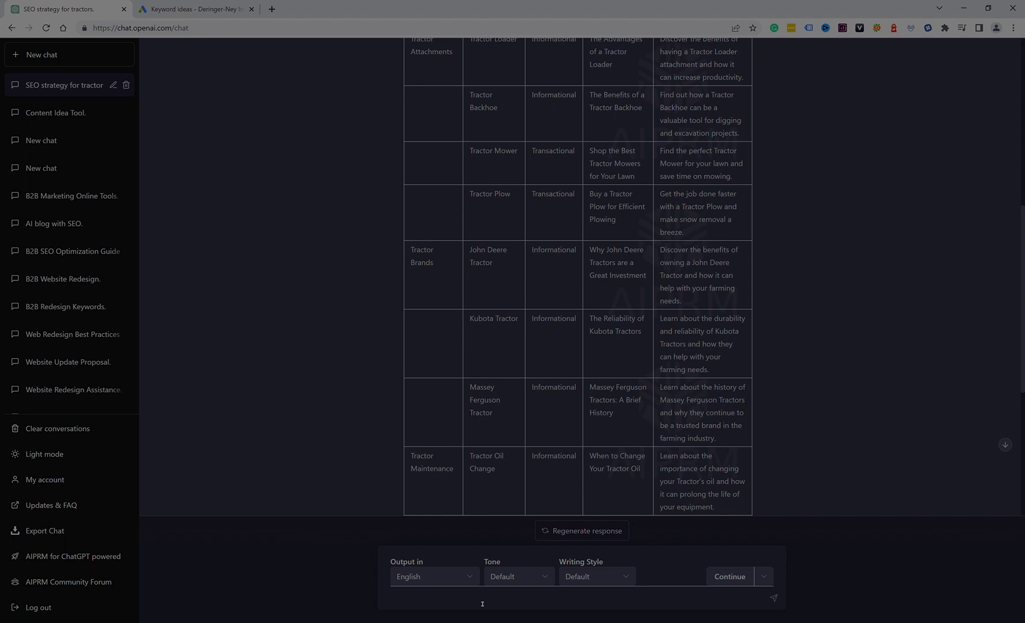
pyautogui.scroll(-5, 531, 441)
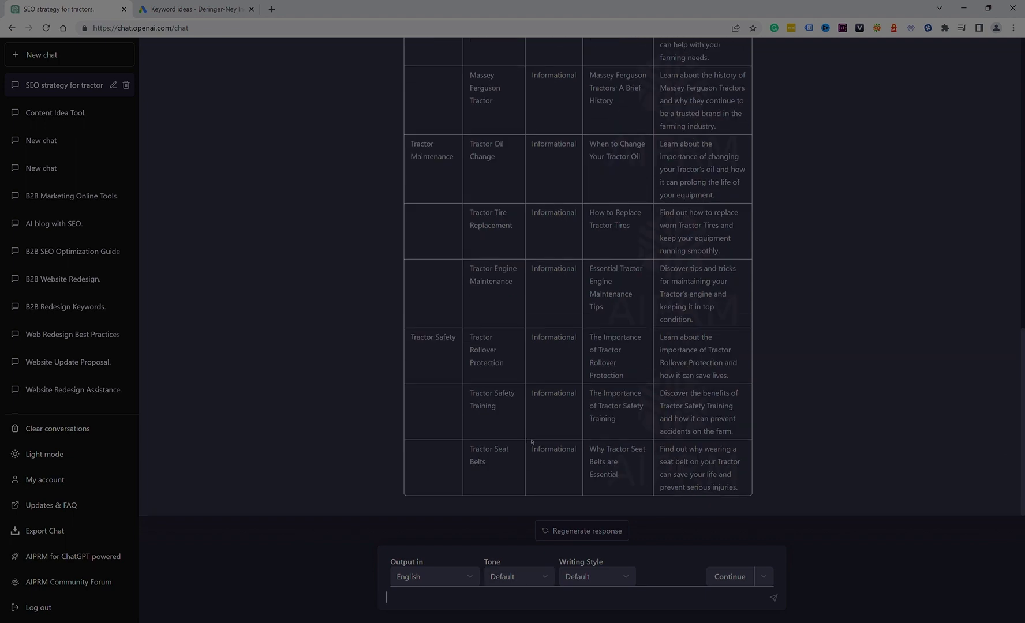
pyautogui.write('give me long tail keywords for the keyword tractor')
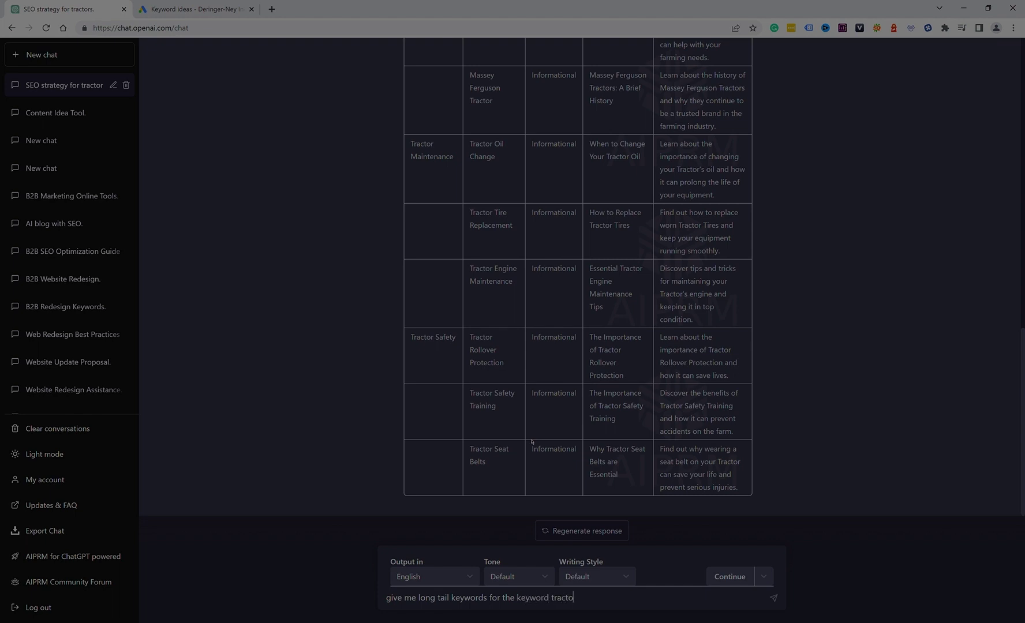
pyautogui.press('Return')
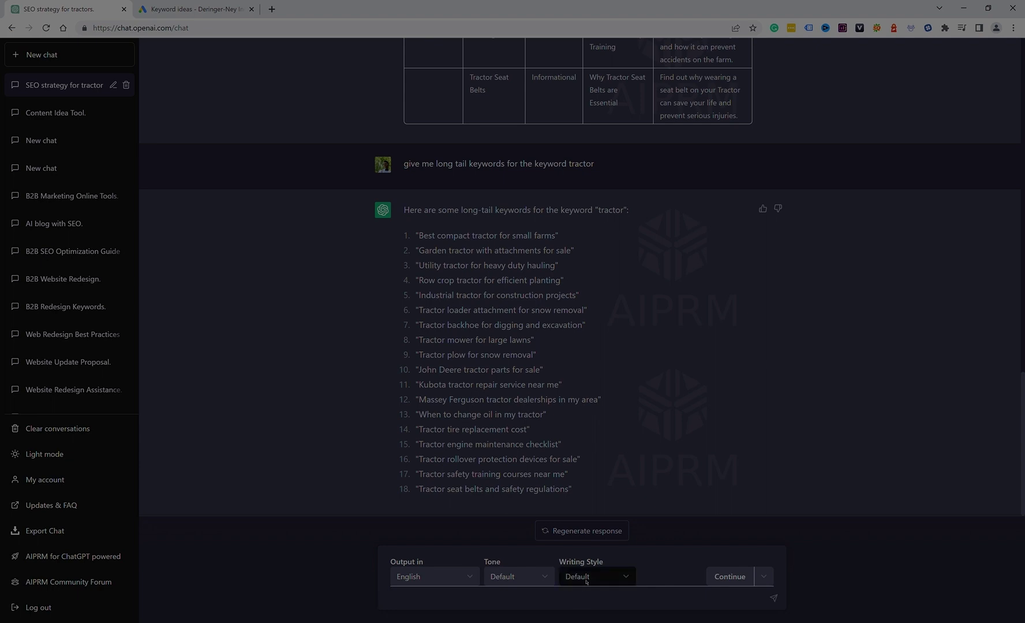
# Select the first long-tail keyword and the garden tractor one from the list.
pyautogui.moveTo(419, 235); pyautogui.dragTo(559, 235)
pyautogui.moveTo(419, 250); pyautogui.dragTo(570, 254)
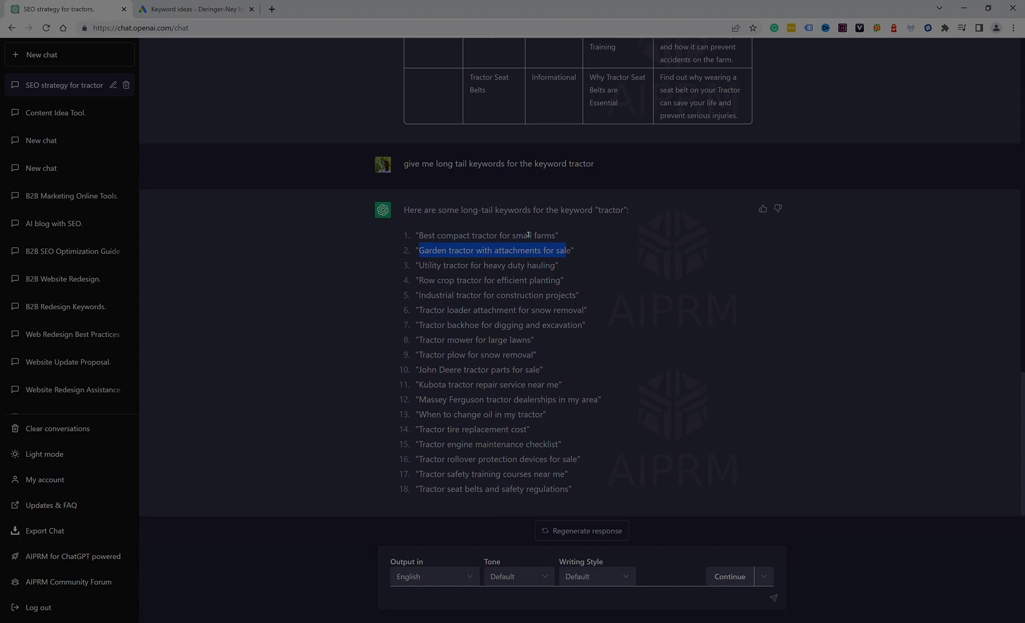
pyautogui.click(13, 54)
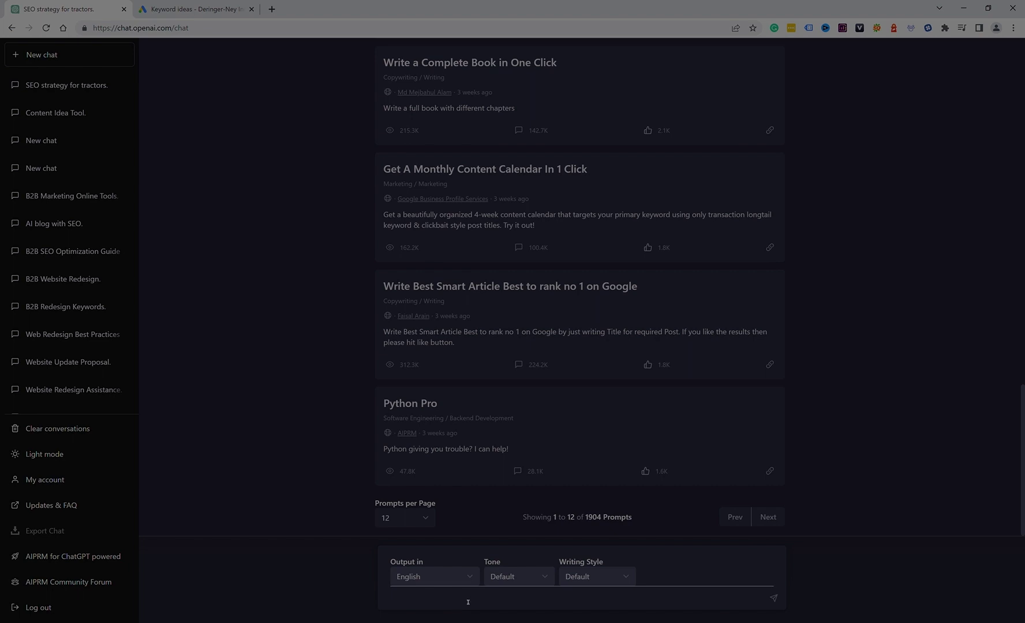
# Ask a new chat for ideas people would search close to 'tractor' with intent, getting 10 categories.
pyautogui.write('what are ')
pyautogui.write('some relavent')
pyautogui.press('BackSpace')
pyautogui.press('BackSpace')
pyautogui.press('BackSpace')
pyautogui.press('BackSpace')
pyautogui.press('BackSpace')
pyautogui.press('BackSpace')
pyautogui.press('BackSpace')
pyautogui.write('ideas people would search that ')
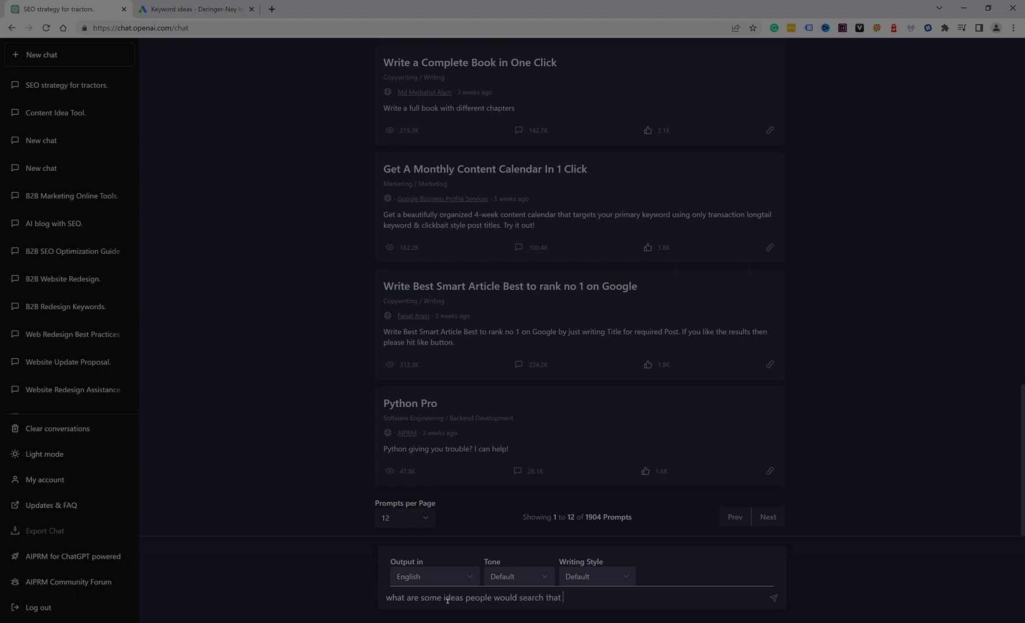
pyautogui.write('are close to the keyword tractor')
pyautogui.write('with intent')
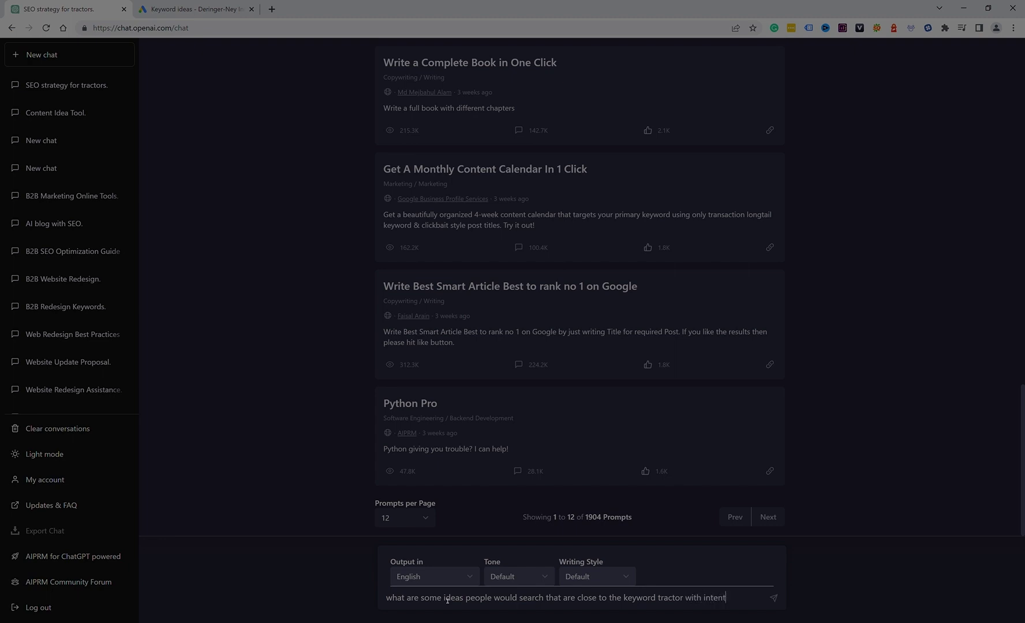
pyautogui.press('Return')
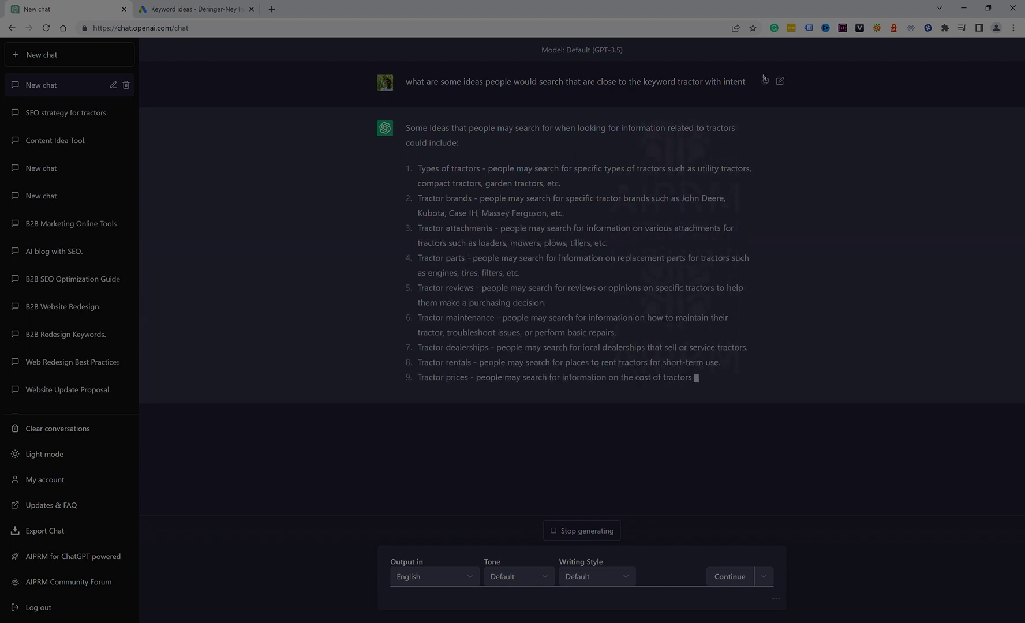
pyautogui.moveTo(442, 127); pyautogui.dragTo(636, 129)
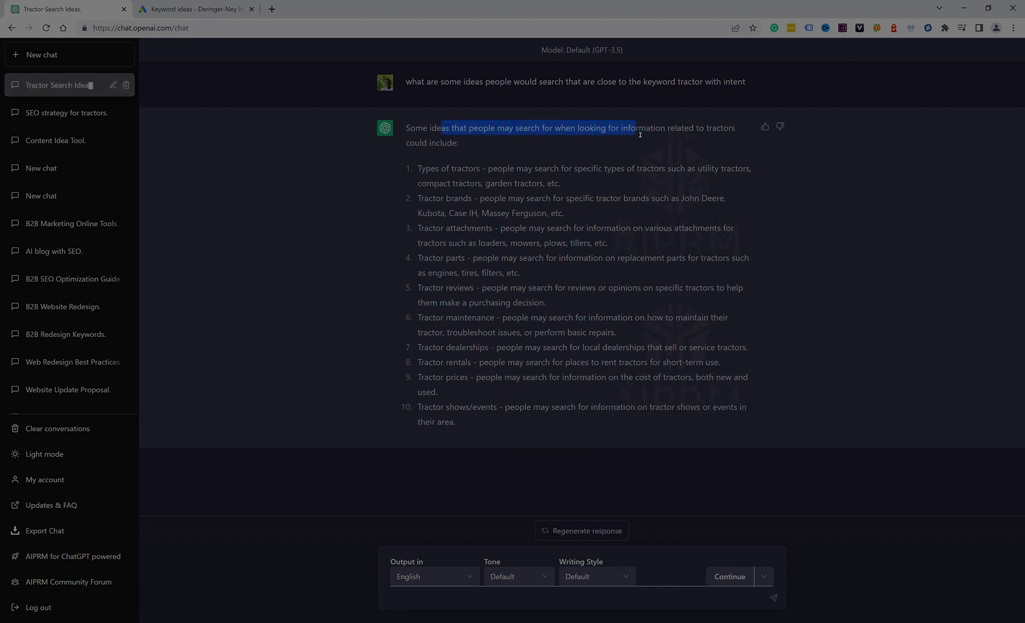
# Select the types of tractors idea, then open and cancel editing the question.
pyautogui.moveTo(421, 168); pyautogui.dragTo(512, 184)
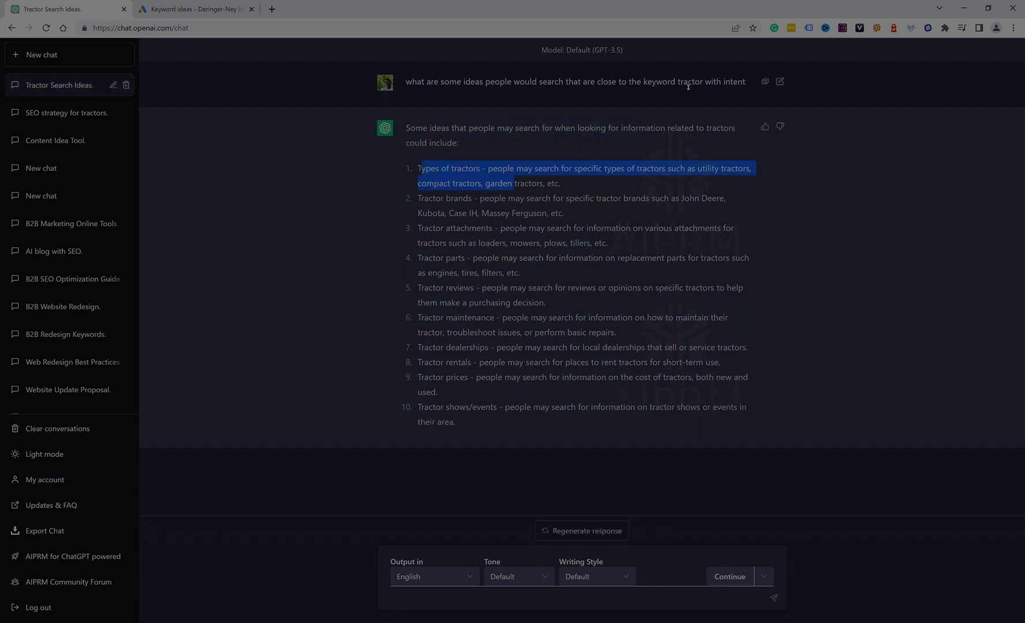
pyautogui.click(780, 82)
pyautogui.click(612, 108)
# Send the follow-up 'give us a list of keywords' to get tractor keywords.
pyautogui.click(508, 603)
pyautogui.write('give')
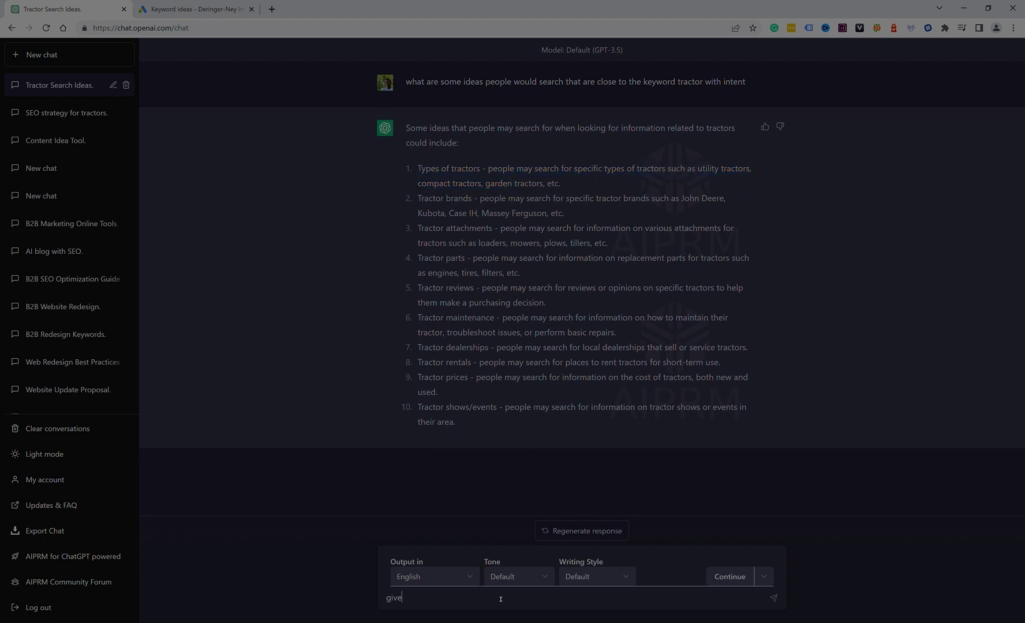
pyautogui.write(' us a list of keywrods for')
pyautogui.press('BackSpace')
pyautogui.press('BackSpace')
pyautogui.press('BackSpace')
pyautogui.press('BackSpace')
pyautogui.press('BackSpace')
pyautogui.press('BackSpace')
pyautogui.press('BackSpace')
pyautogui.press('BackSpace')
pyautogui.write('ords')
pyautogui.press('Return')
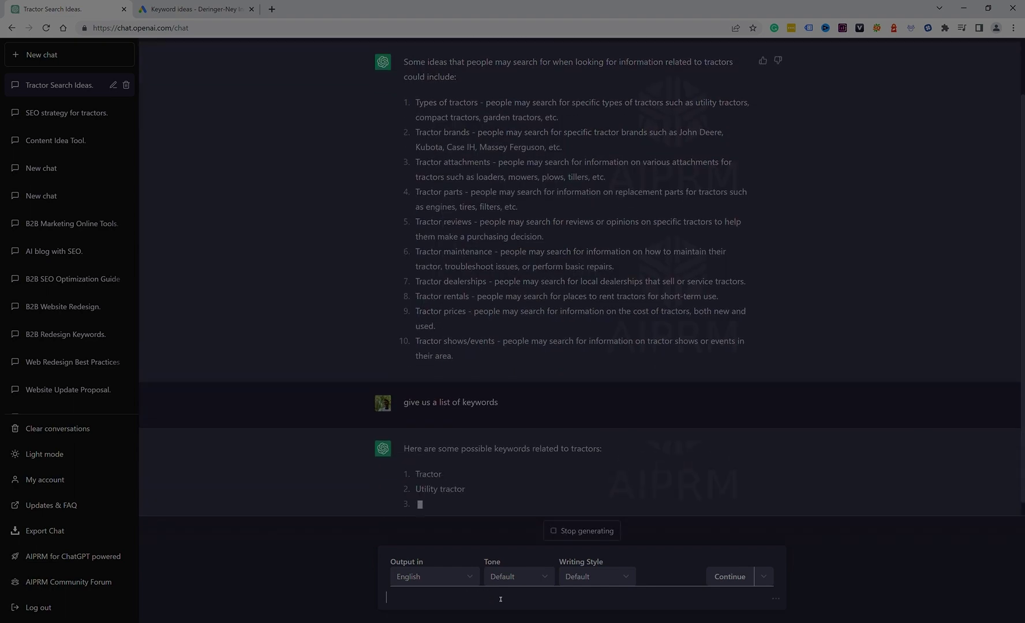